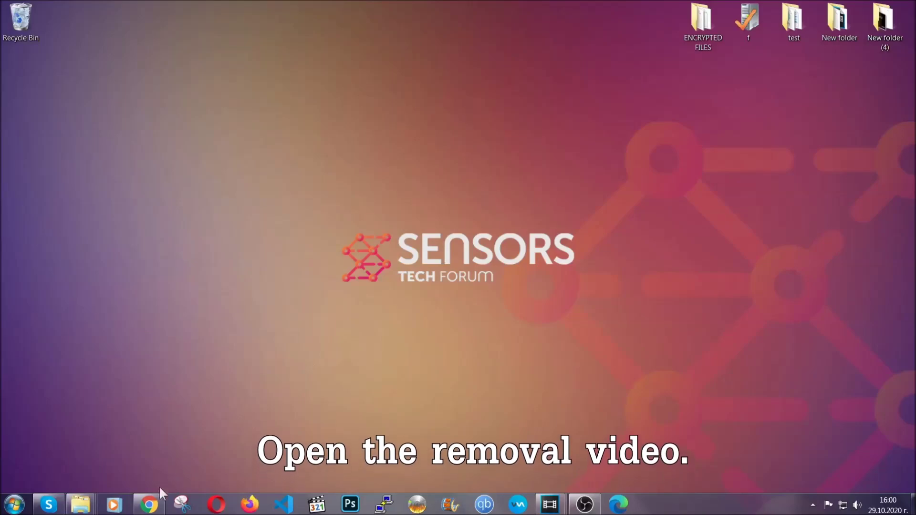
Back in Chrome, follow the video description's Full Removal Guide link to the SpyHunter 5 download
{"action": "left_click", "coordinate": [149, 504]}
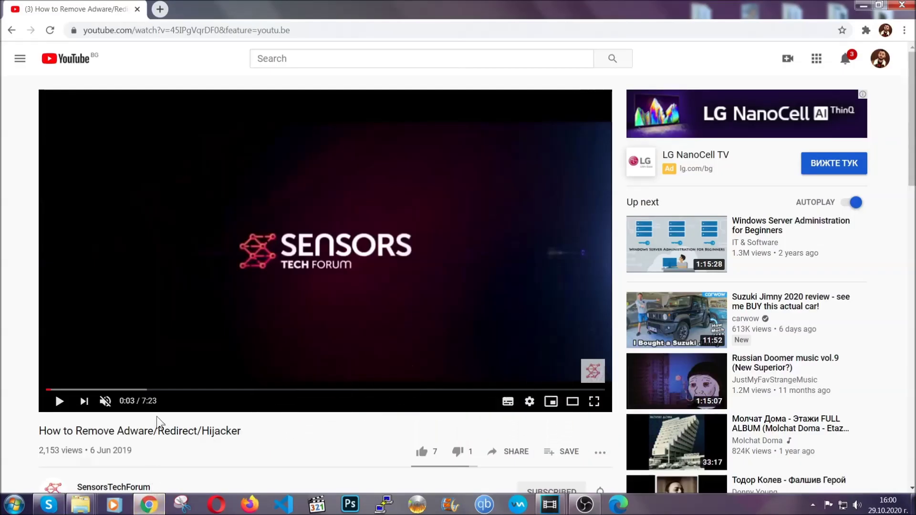
{"action": "scroll", "coordinate": [183, 334], "scroll_direction": "down", "scroll_amount": 5}
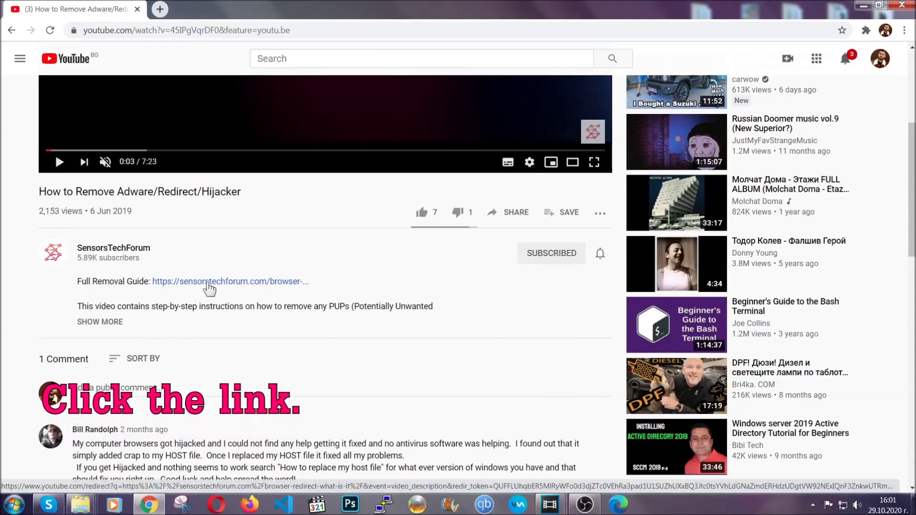
{"action": "left_click", "coordinate": [208, 283]}
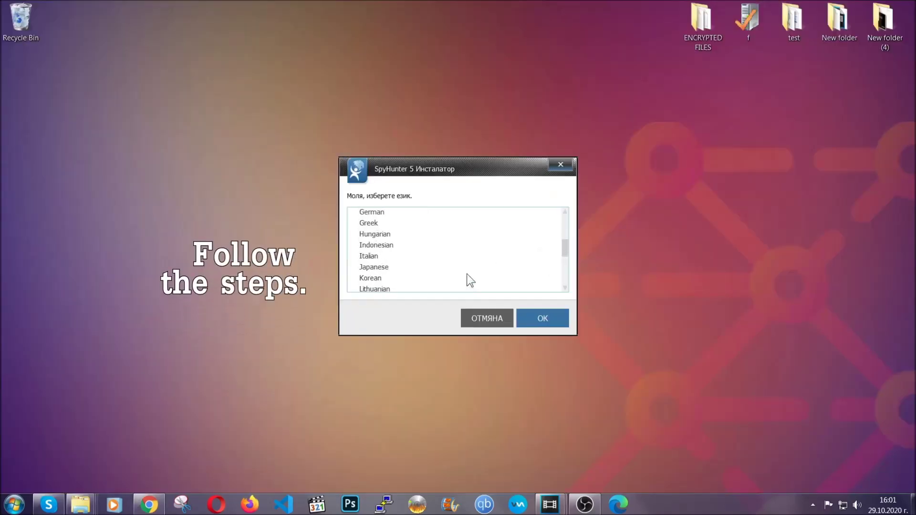
Install SpyHunter 5 in English, accepting the EULA and privacy policy, then finish setup
{"action": "scroll", "coordinate": [451, 284], "scroll_direction": "down", "scroll_amount": 2}
{"action": "scroll", "coordinate": [466, 282], "scroll_direction": "up", "scroll_amount": 4}
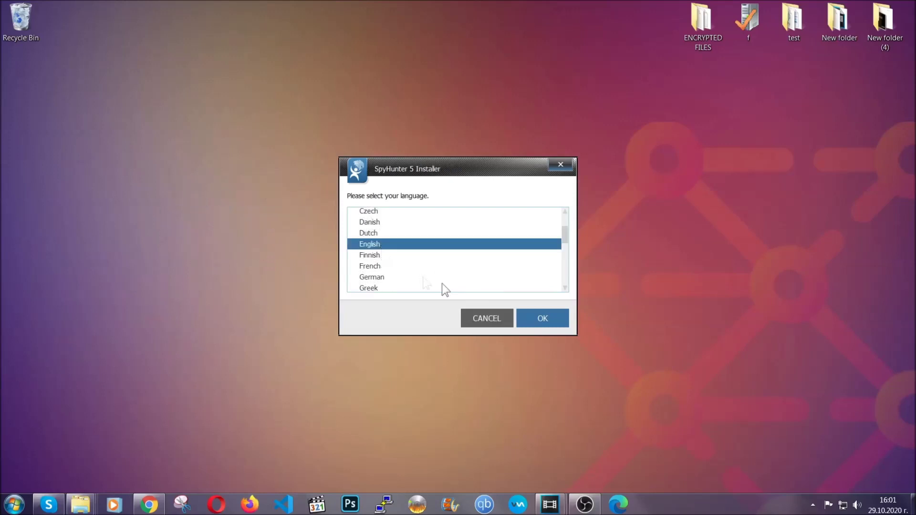
{"action": "left_click", "coordinate": [539, 323]}
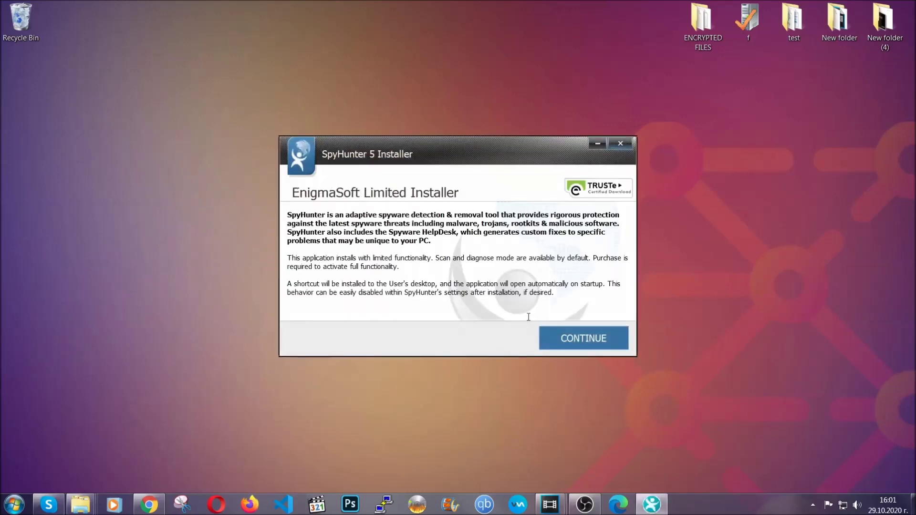
{"action": "left_click", "coordinate": [550, 331]}
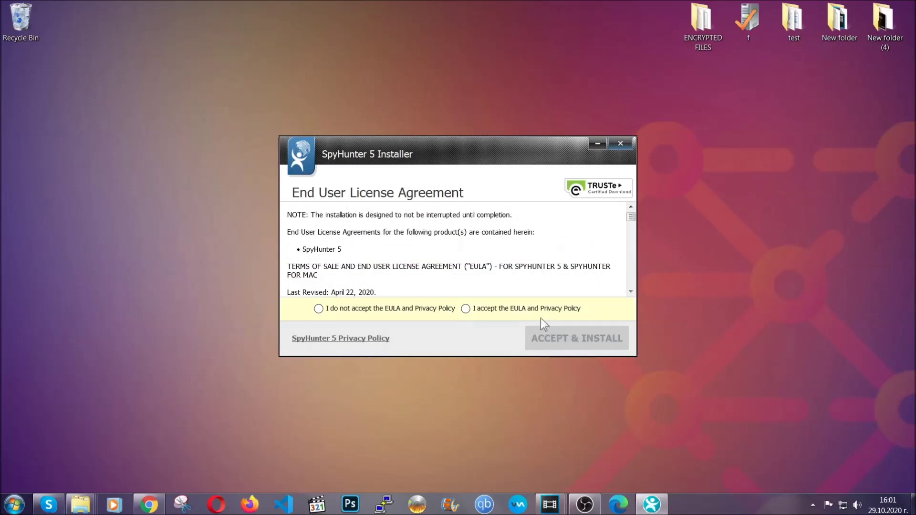
{"action": "left_click", "coordinate": [466, 307]}
{"action": "left_click", "coordinate": [553, 333]}
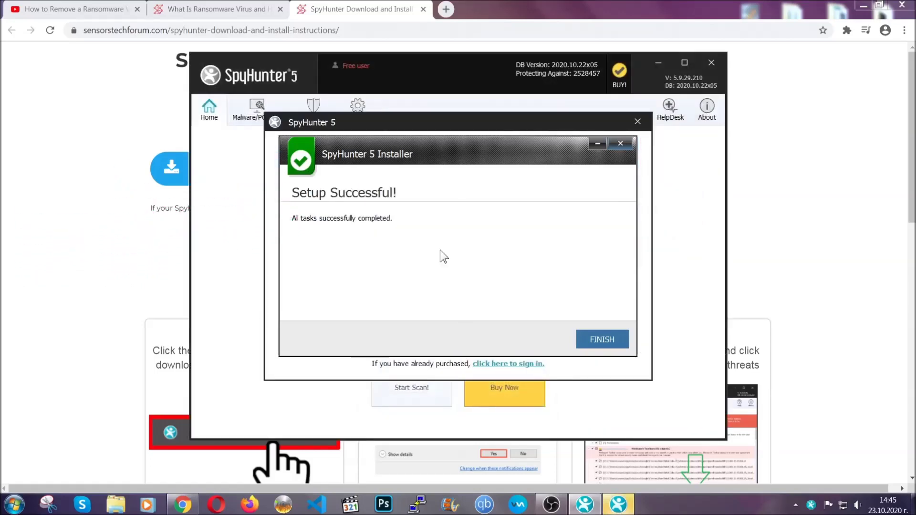
{"action": "left_click", "coordinate": [585, 340]}
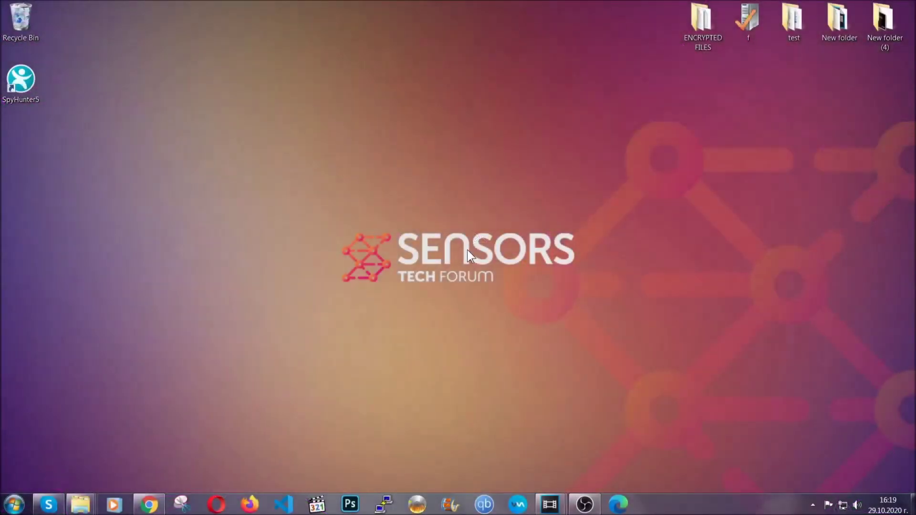
Run APPWIZ.CPL and uninstall SUSPICIOUS PROGRAM, confirming its successful removal from the drive
{"action": "key", "text": "super+r"}
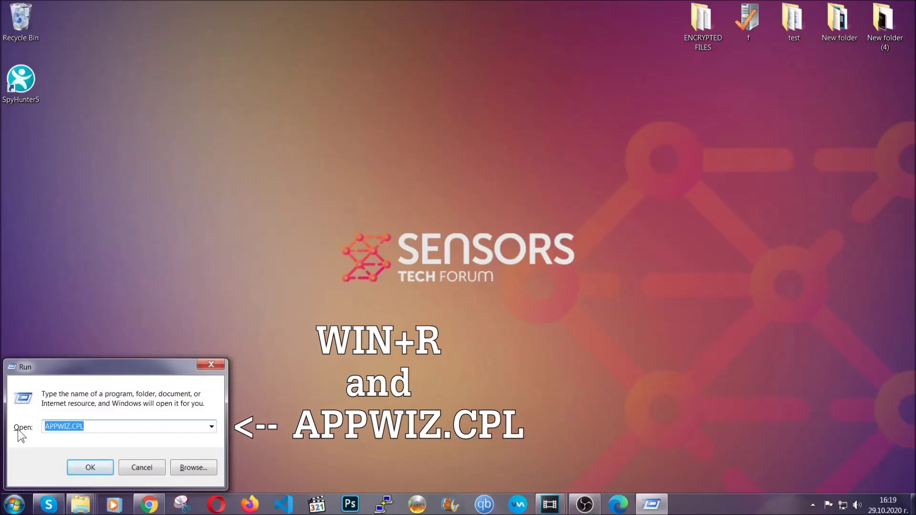
{"action": "left_click", "coordinate": [90, 463]}
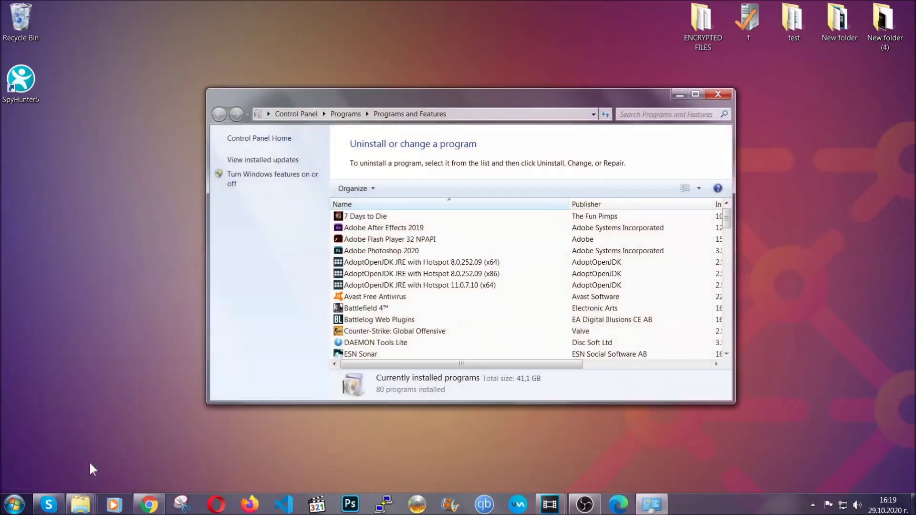
{"action": "scroll", "coordinate": [482, 257], "scroll_direction": "down", "scroll_amount": 20}
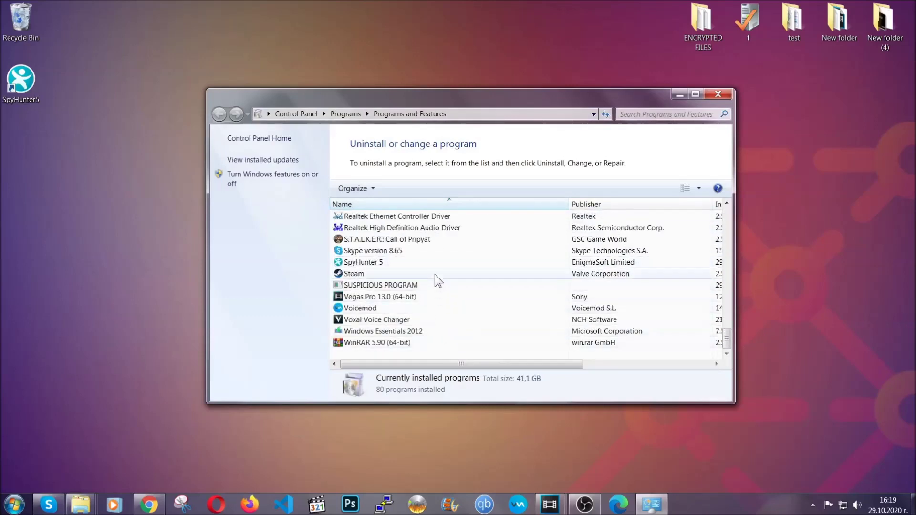
{"action": "left_click", "coordinate": [397, 285]}
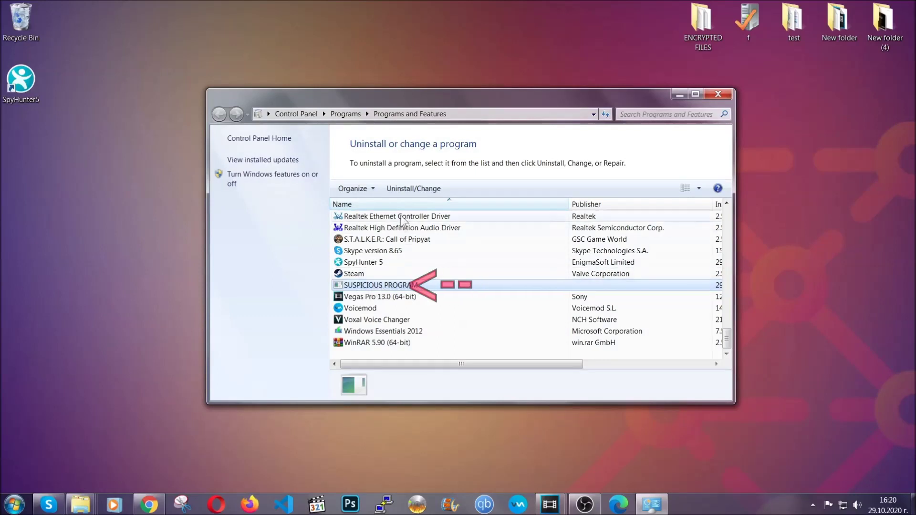
{"action": "left_click", "coordinate": [405, 188]}
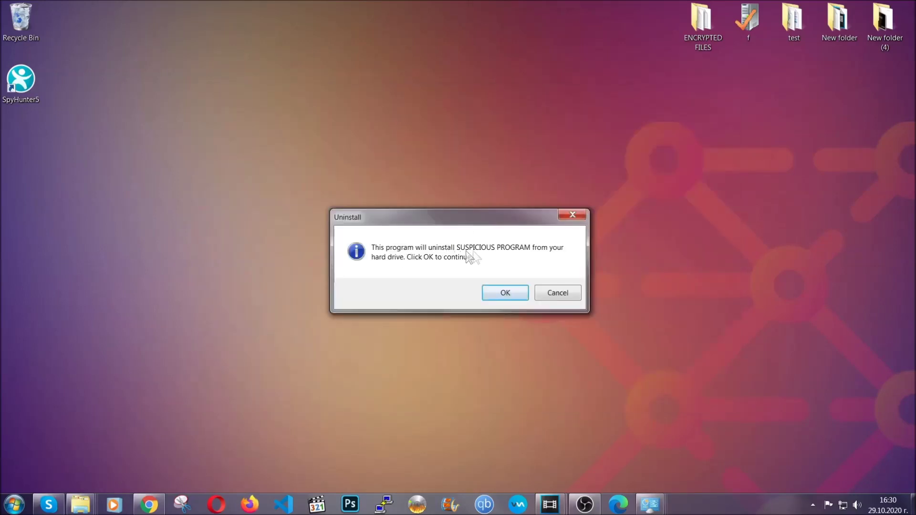
{"action": "left_click", "coordinate": [500, 293]}
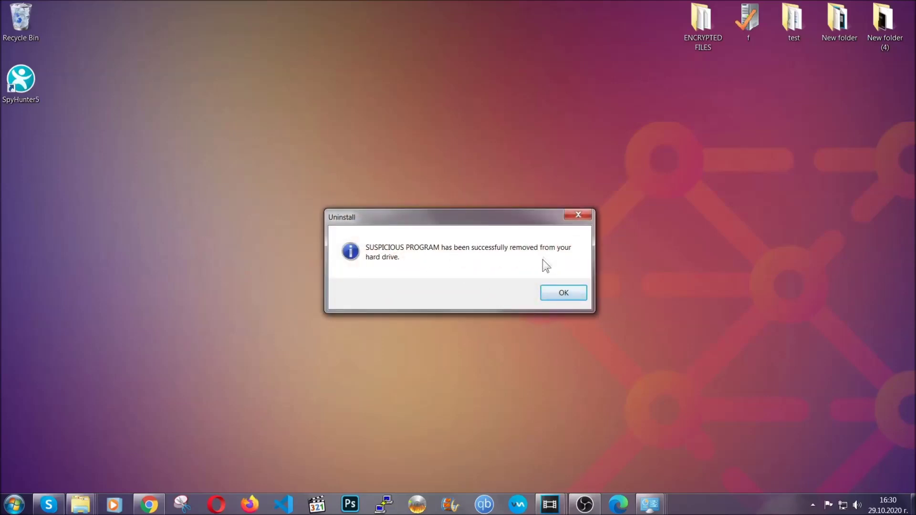
{"action": "left_click", "coordinate": [550, 292]}
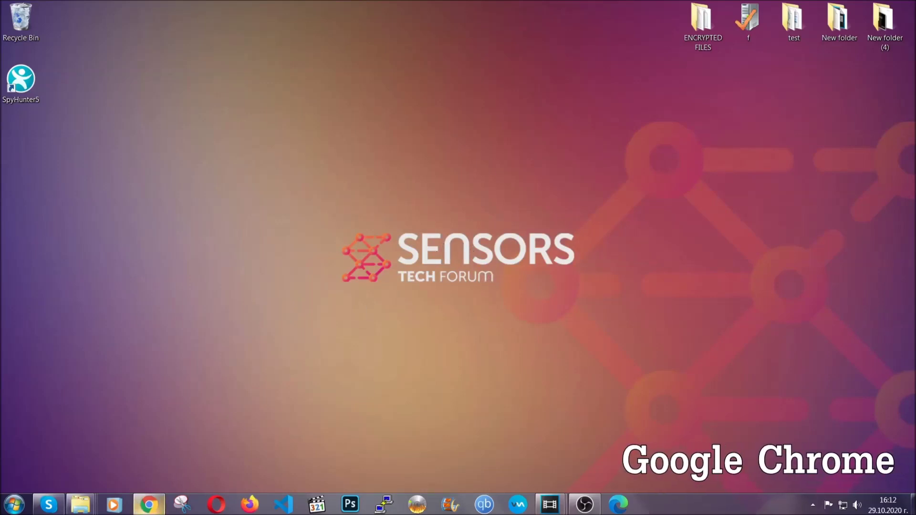
Clear Chrome's all-time browsing data via chrome://settings/clearBrowserData, leaving saved passwords unticked
{"action": "left_click", "coordinate": [156, 511]}
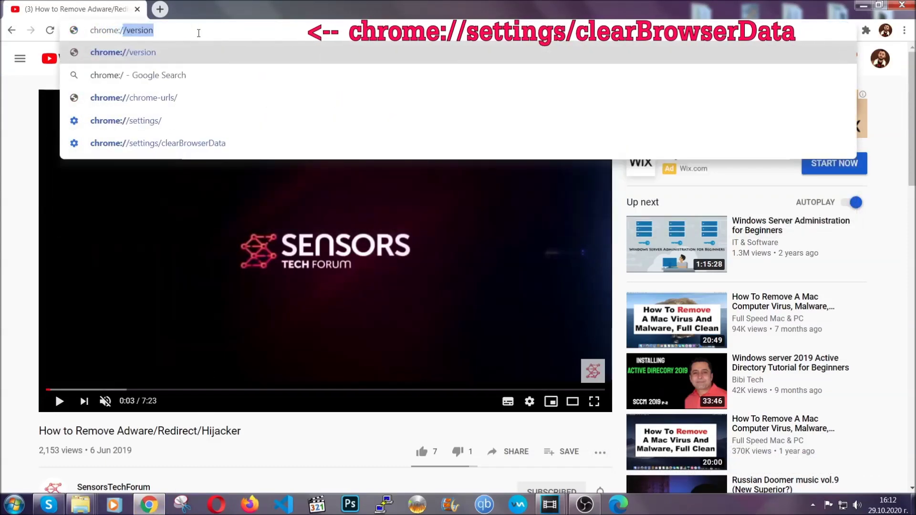
{"action": "type", "text": "/setting"}
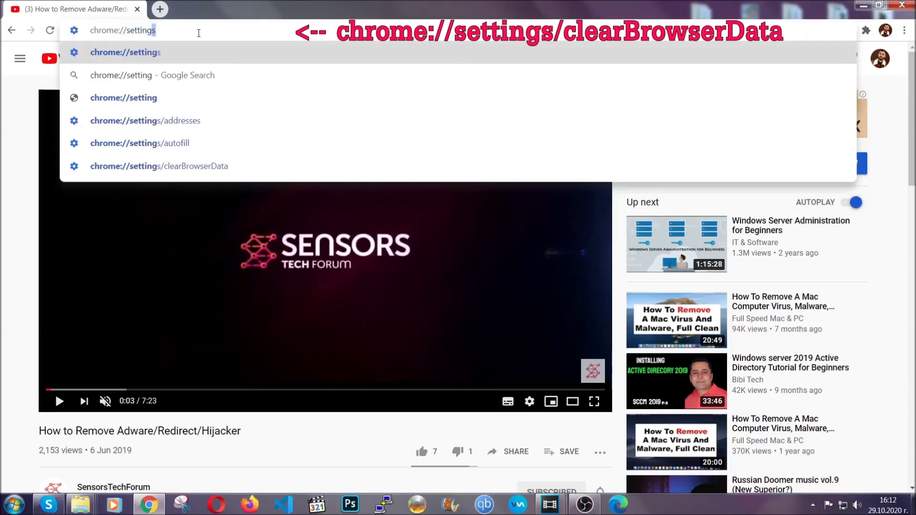
{"action": "type", "text": "s/ce"}
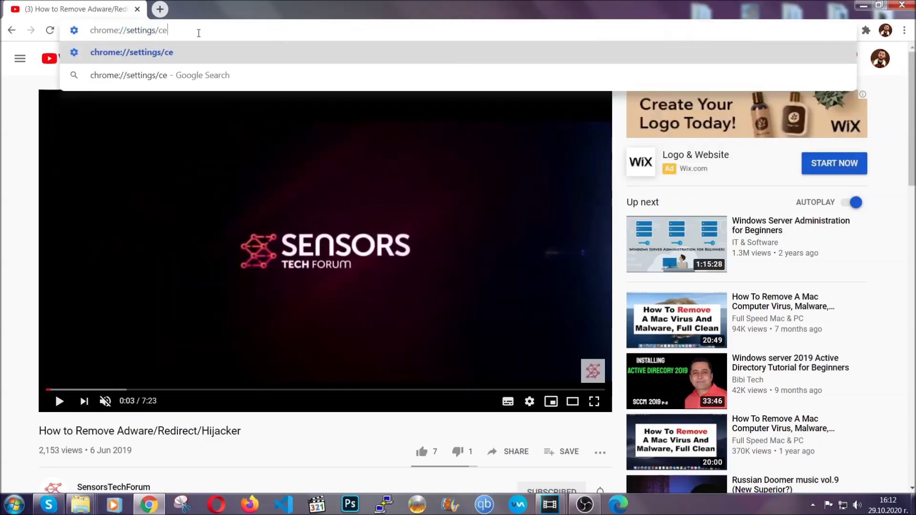
{"action": "key", "text": "BackSpace"}
{"action": "type", "text": "lear"}
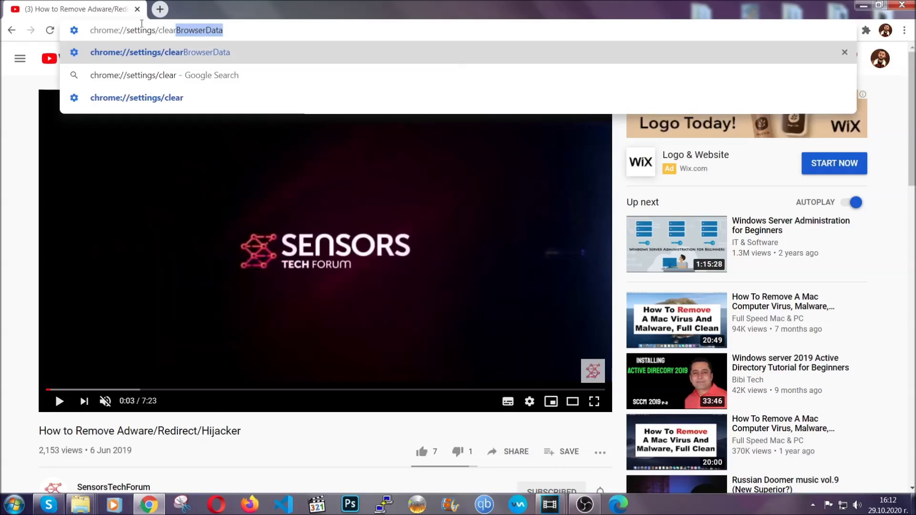
{"action": "left_click", "coordinate": [134, 51]}
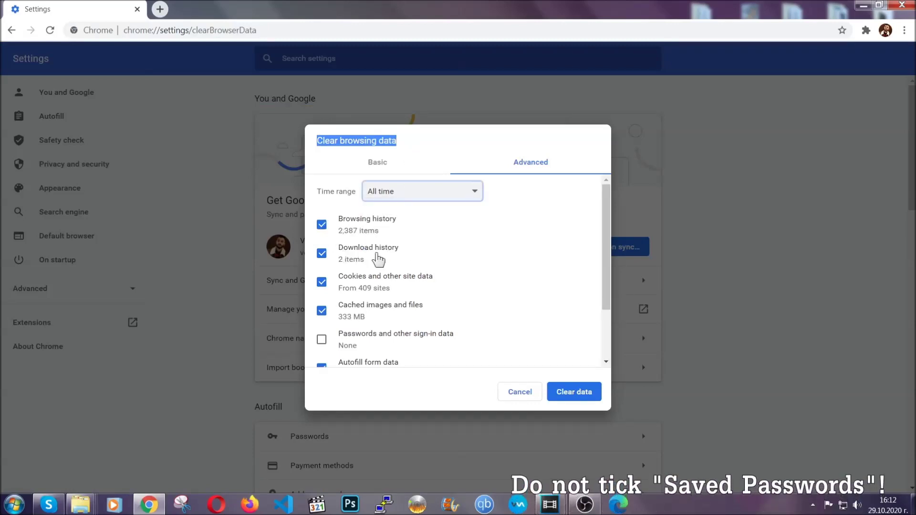
{"action": "scroll", "coordinate": [363, 310], "scroll_direction": "down", "scroll_amount": 2}
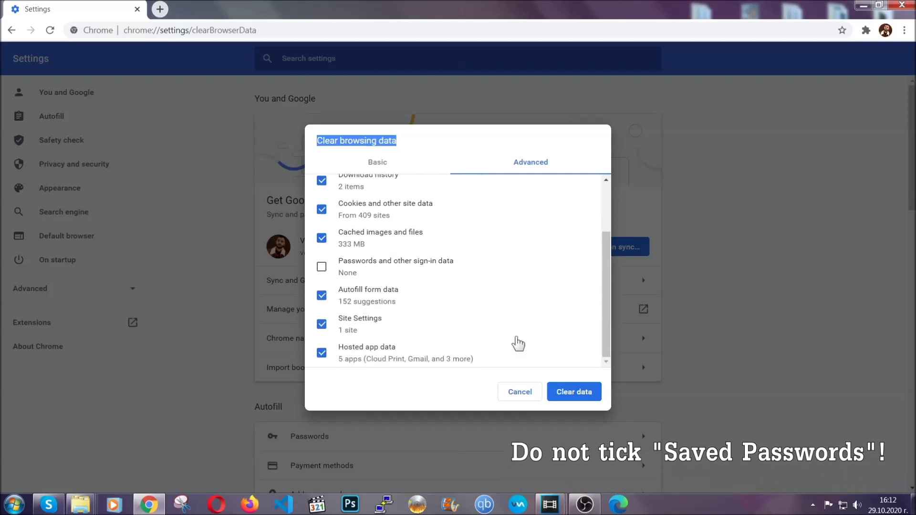
{"action": "left_click", "coordinate": [562, 388]}
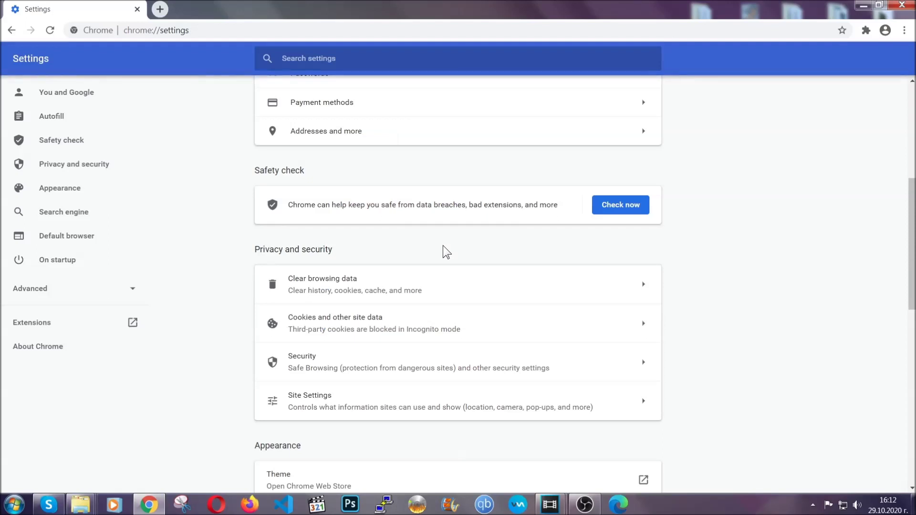
Remove the Bulk Media Downloader extension from Chrome's Extensions page, then minimize Chrome
{"action": "left_click", "coordinate": [905, 31]}
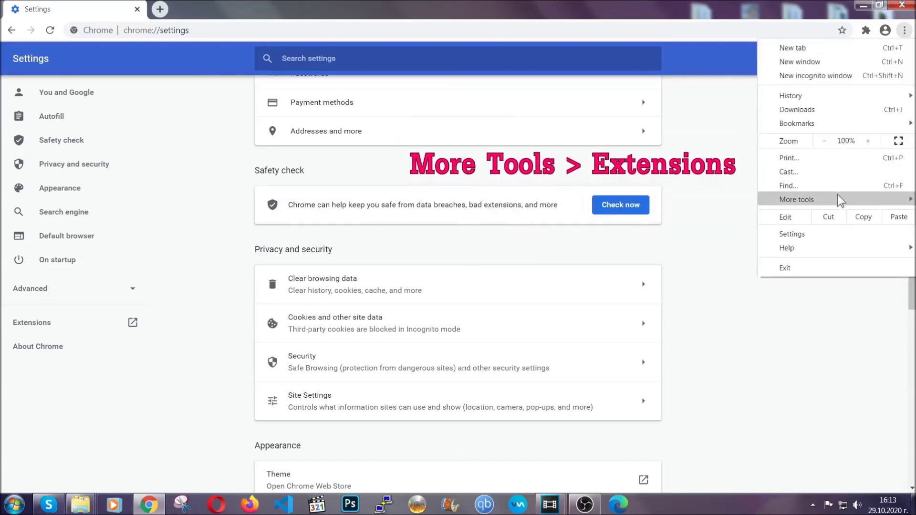
{"action": "mouse_move", "coordinate": [838, 195]}
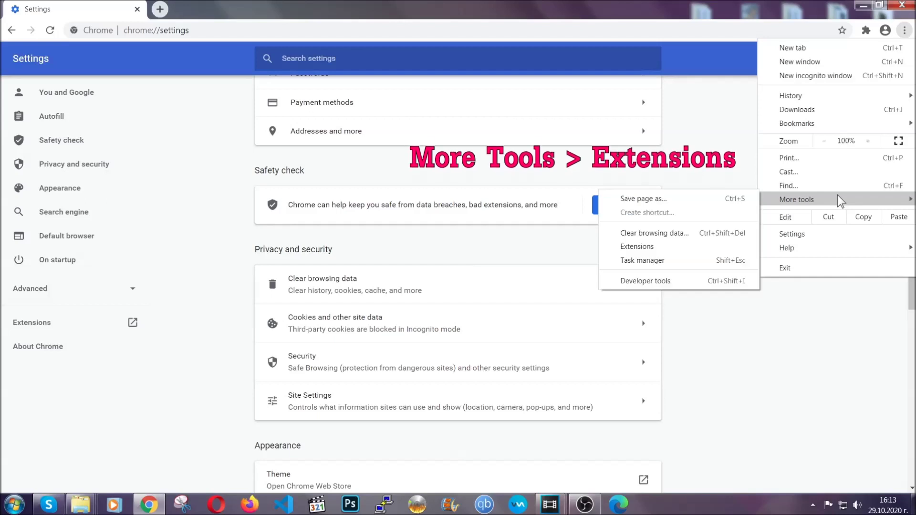
{"action": "left_click", "coordinate": [662, 250]}
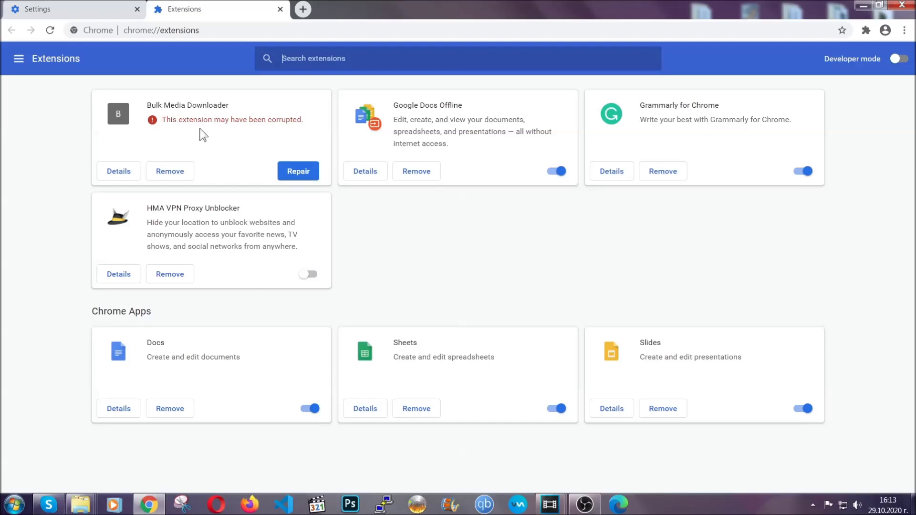
{"action": "left_click", "coordinate": [169, 171]}
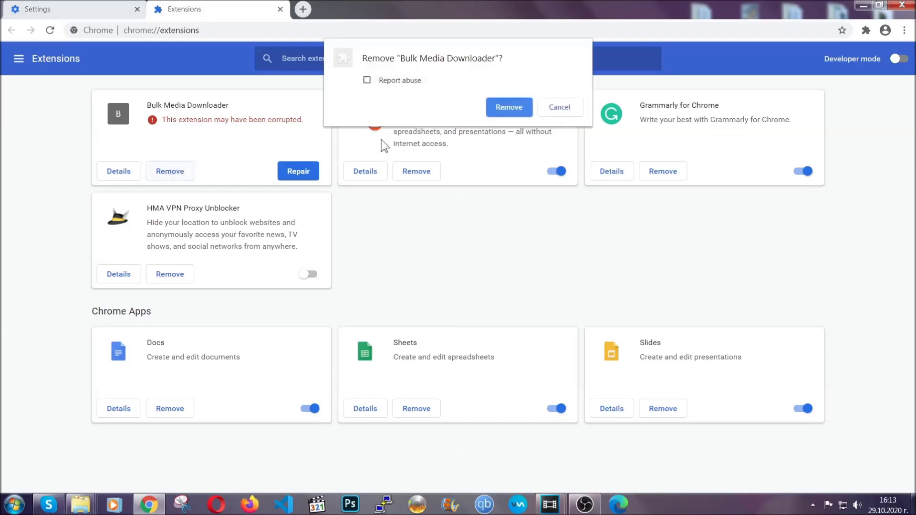
{"action": "left_click", "coordinate": [495, 107]}
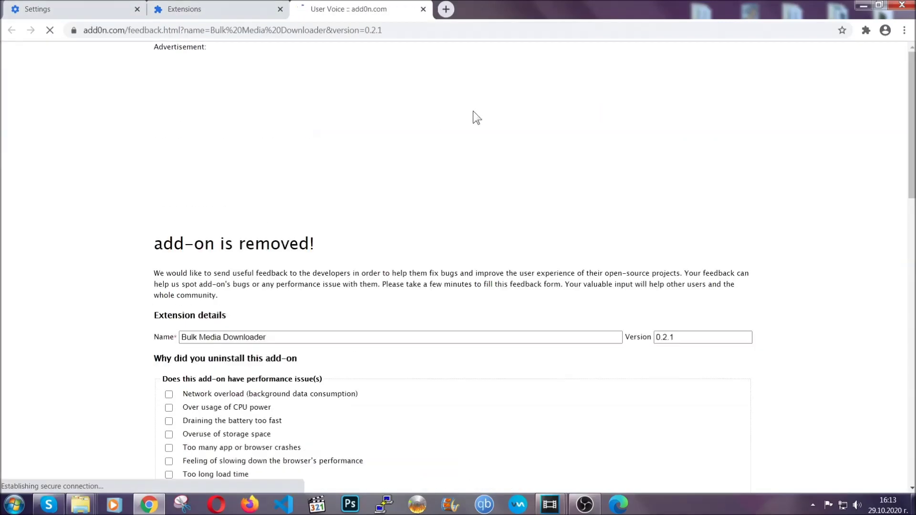
{"action": "left_click", "coordinate": [233, 10]}
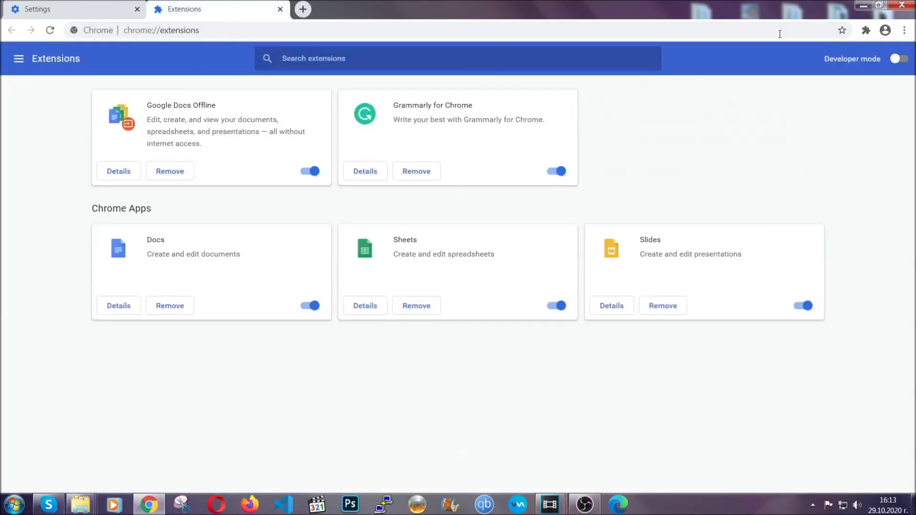
{"action": "left_click", "coordinate": [857, 5]}
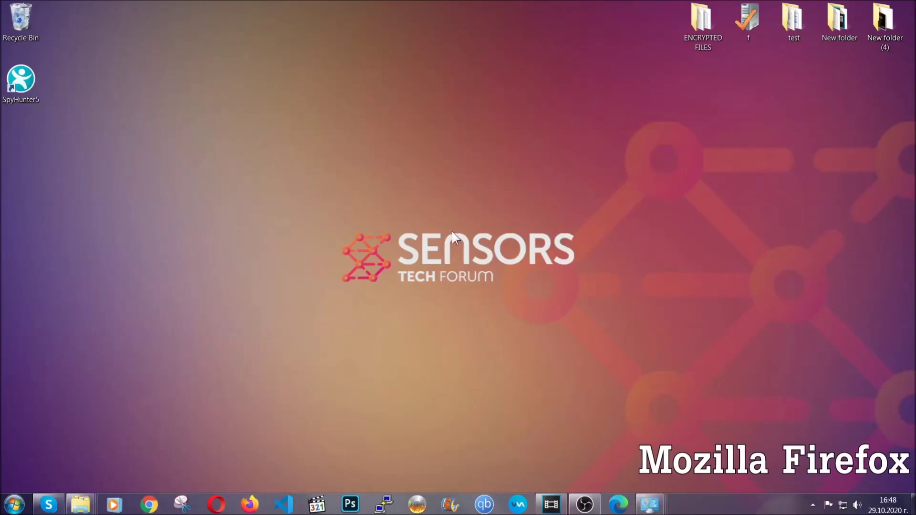
Launch Firefox, load about:support, and choose Refresh Firefox there
{"action": "left_click", "coordinate": [249, 502]}
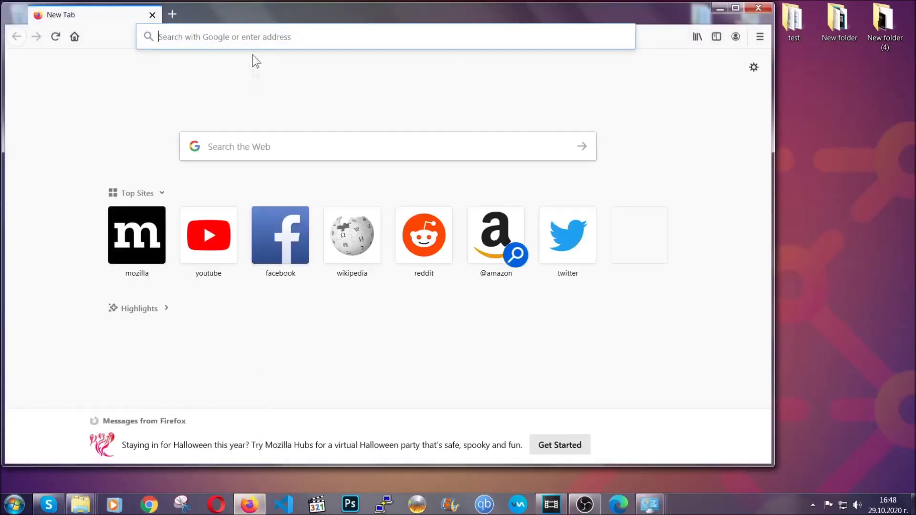
{"action": "left_click", "coordinate": [252, 36]}
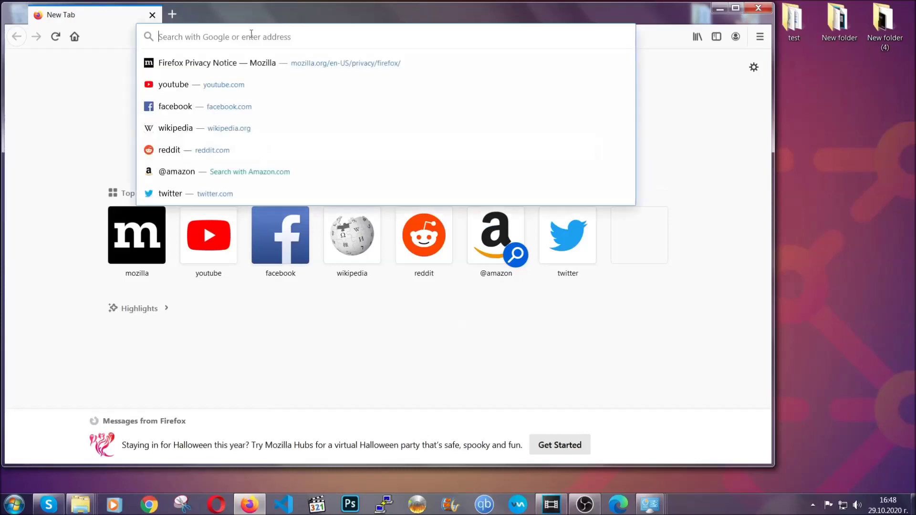
{"action": "type", "text": "about:support"}
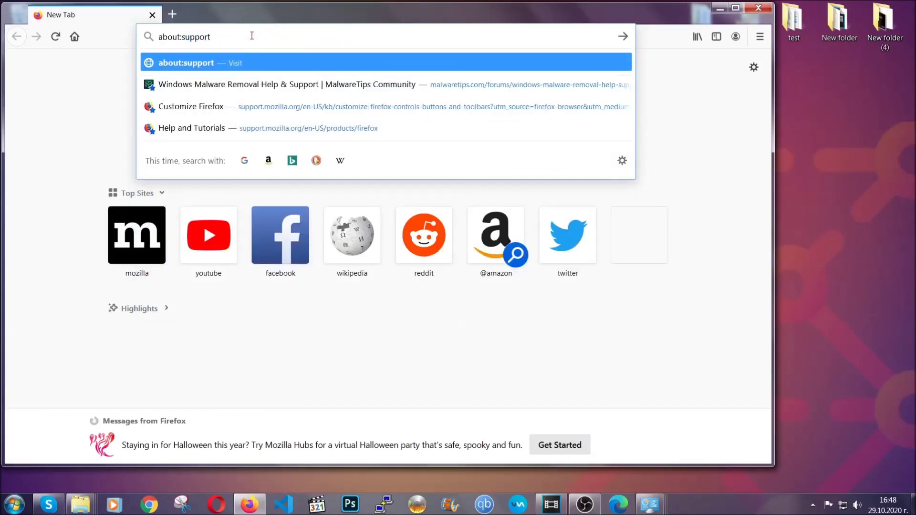
{"action": "key", "text": "Return"}
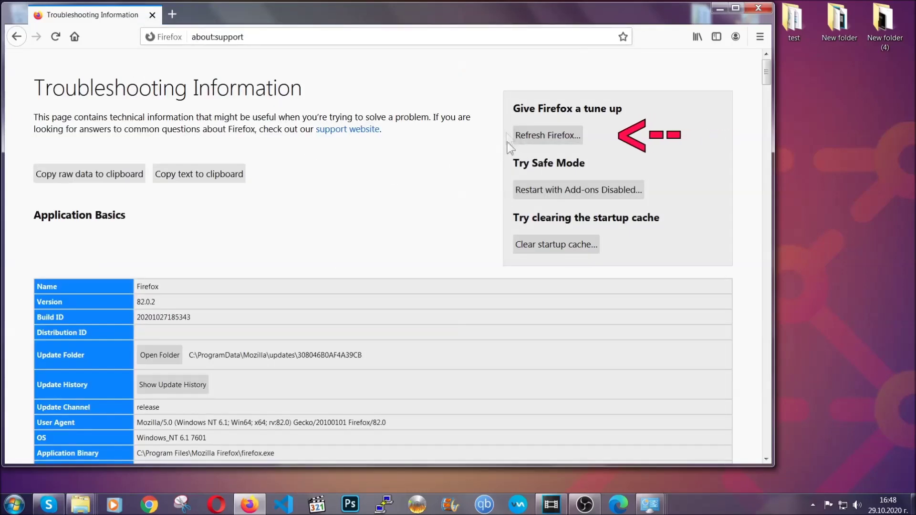
{"action": "left_click", "coordinate": [543, 139]}
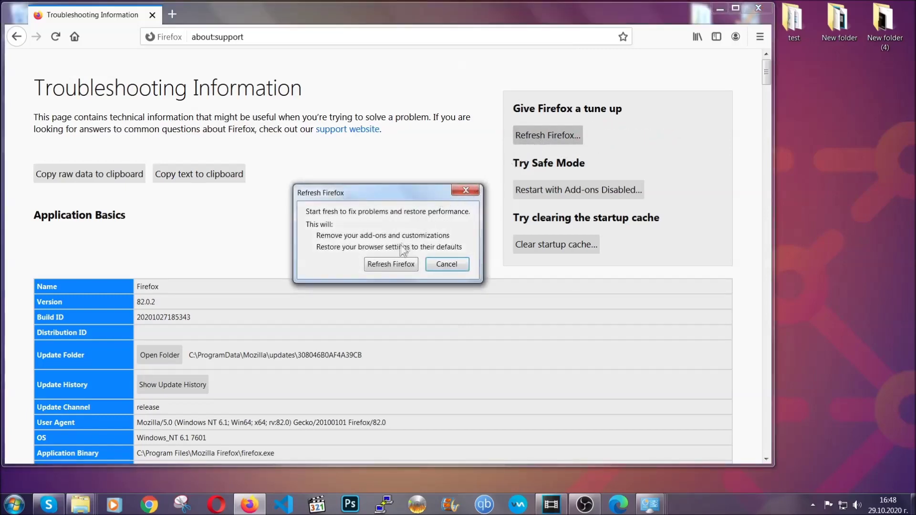
Confirm the Firefox refresh, finish the Import Wizard, and minimize the Firefox window
{"action": "left_click", "coordinate": [390, 264]}
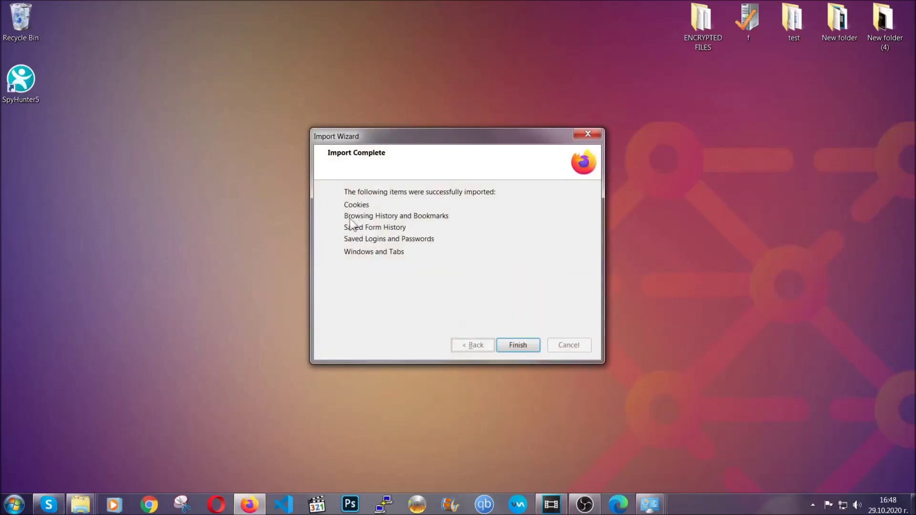
{"action": "left_click", "coordinate": [515, 346]}
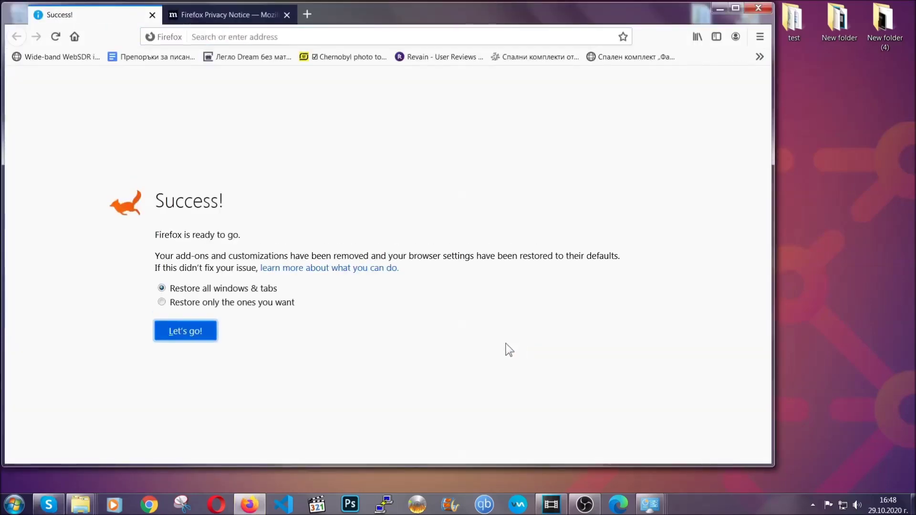
{"action": "left_click", "coordinate": [717, 10]}
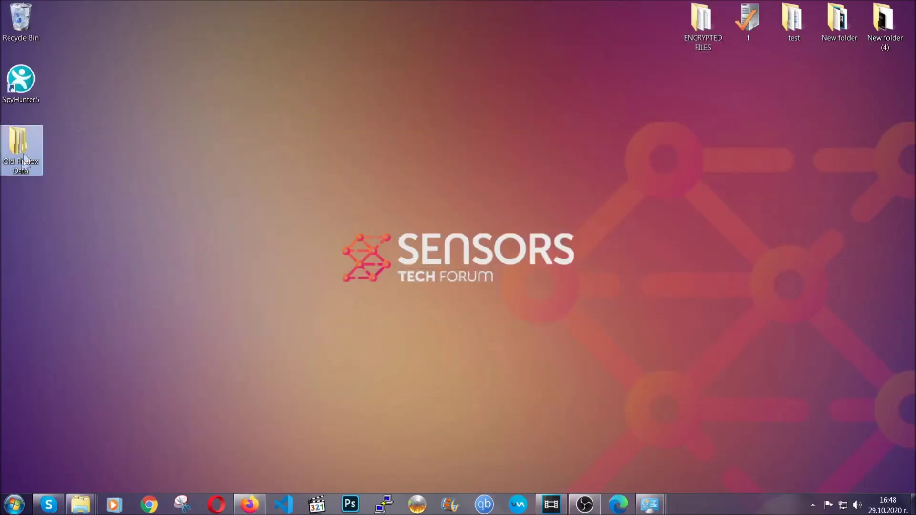
Clear Edge's browsing data with time range All time via edge://settings/clearBrowserData
{"action": "mouse_move", "coordinate": [6, 147]}
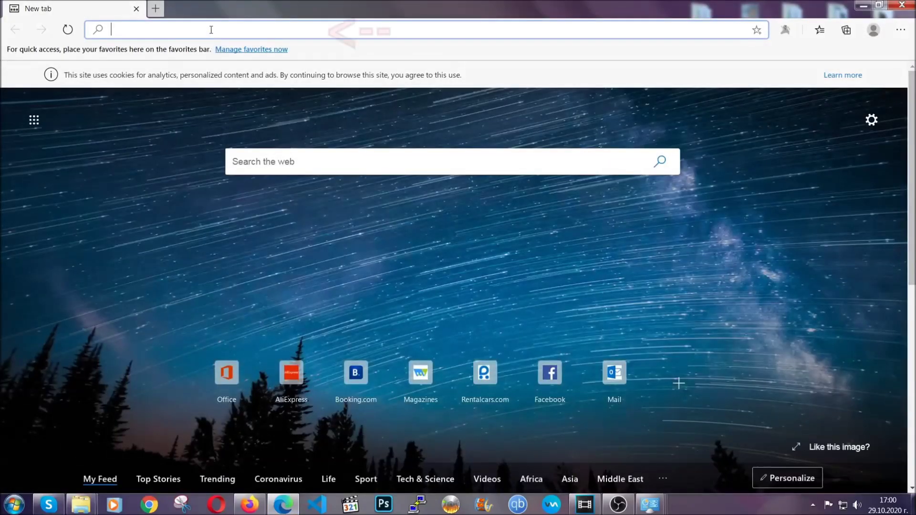
{"action": "type", "text": "edge:"}
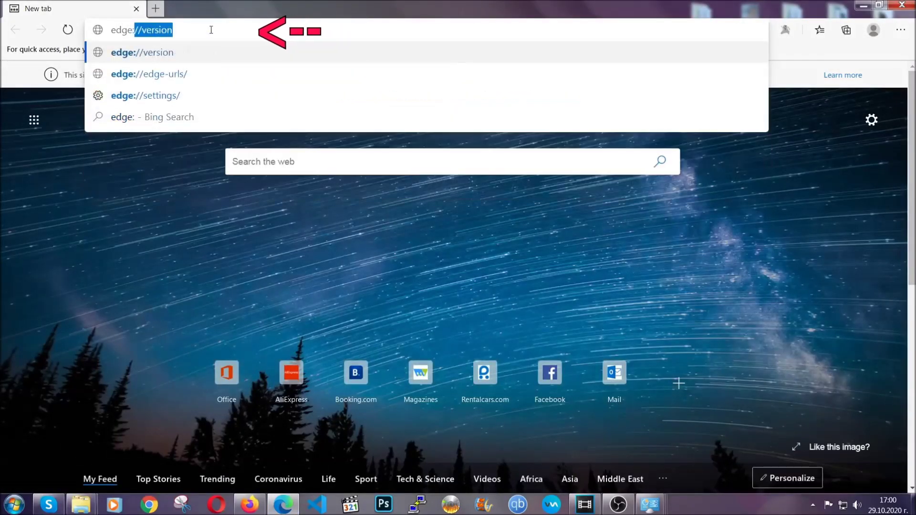
{"action": "type", "text": "//settings/"}
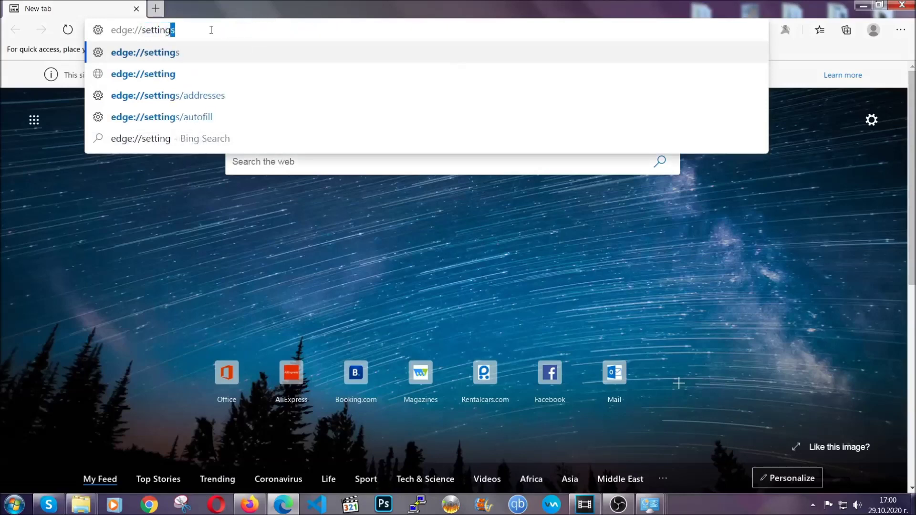
{"action": "type", "text": "clear"}
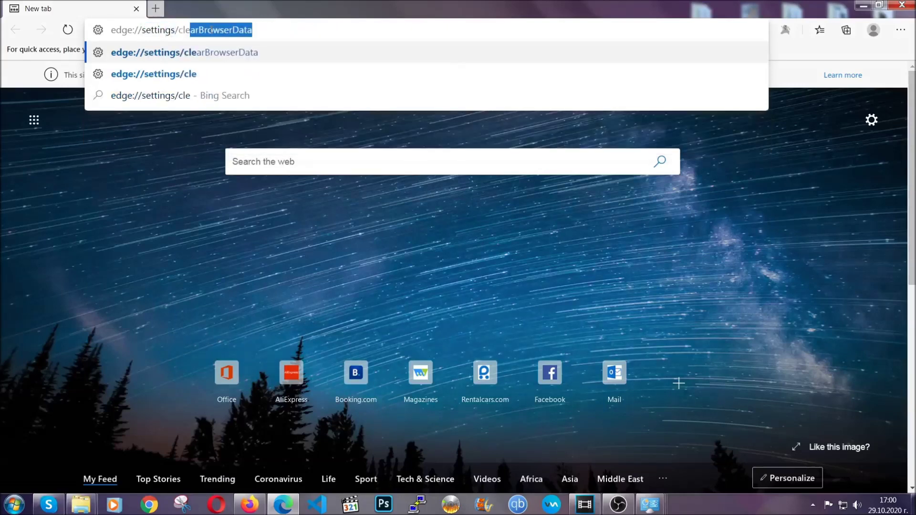
{"action": "type", "text": "BrowserDa"}
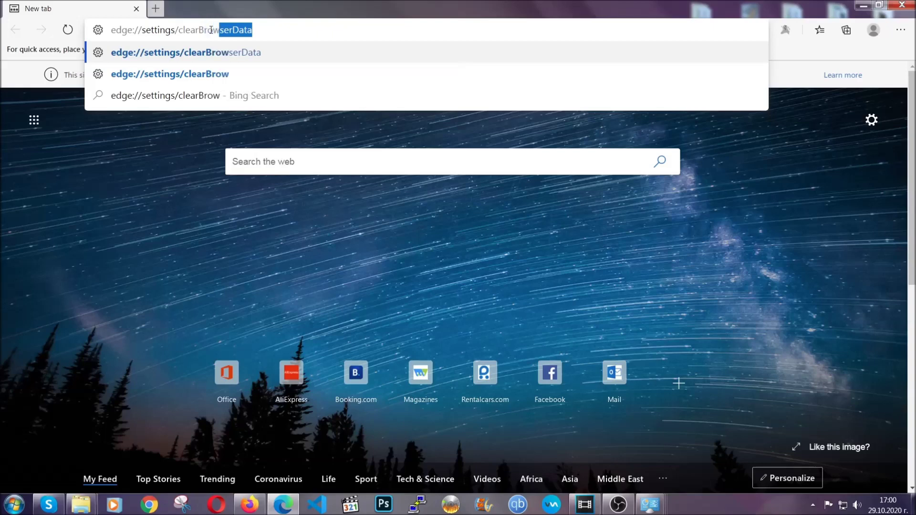
{"action": "type", "text": "ta"}
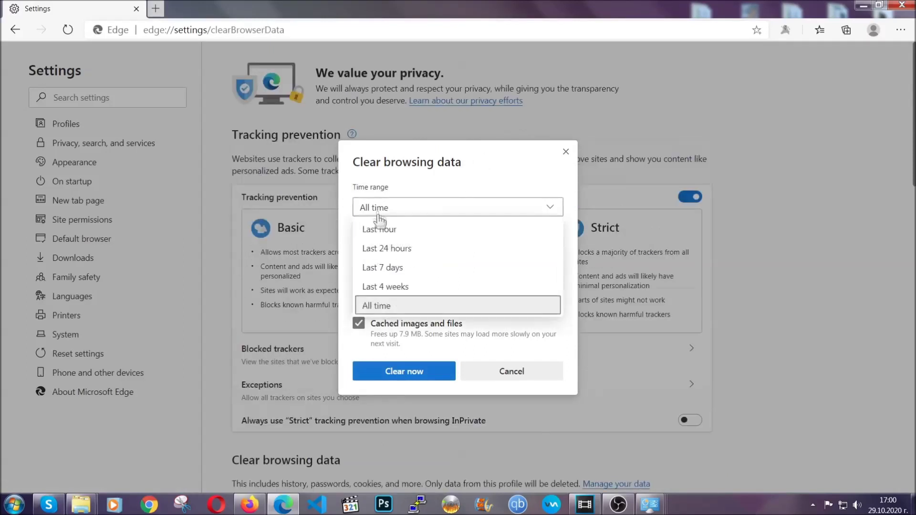
{"action": "left_click", "coordinate": [379, 306]}
{"action": "scroll", "coordinate": [385, 291], "scroll_direction": "down", "scroll_amount": 3}
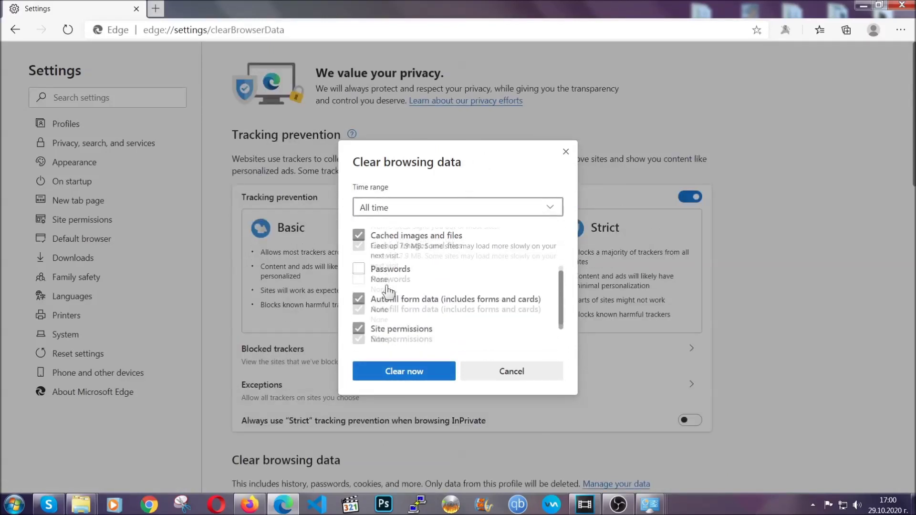
{"action": "left_click", "coordinate": [400, 377]}
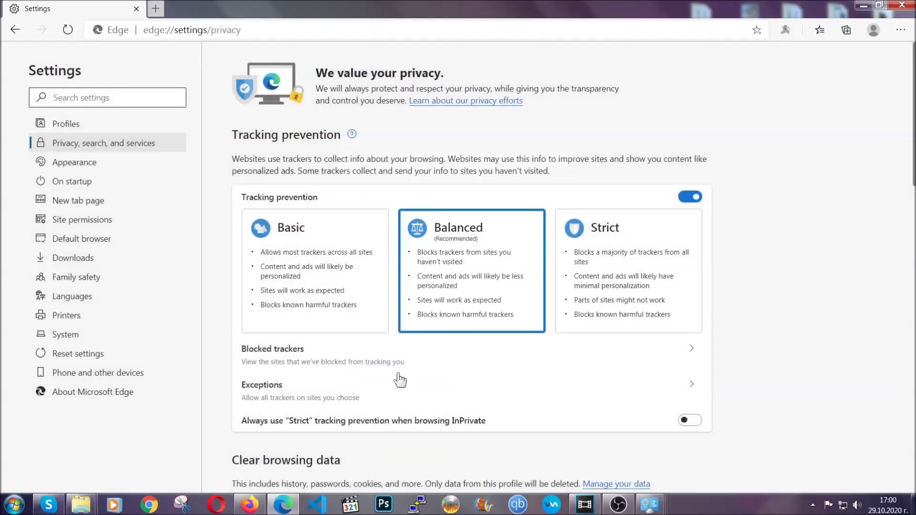
Remove Edge's single installed extension from the Extensions page, then close Edge
{"action": "left_click", "coordinate": [900, 30]}
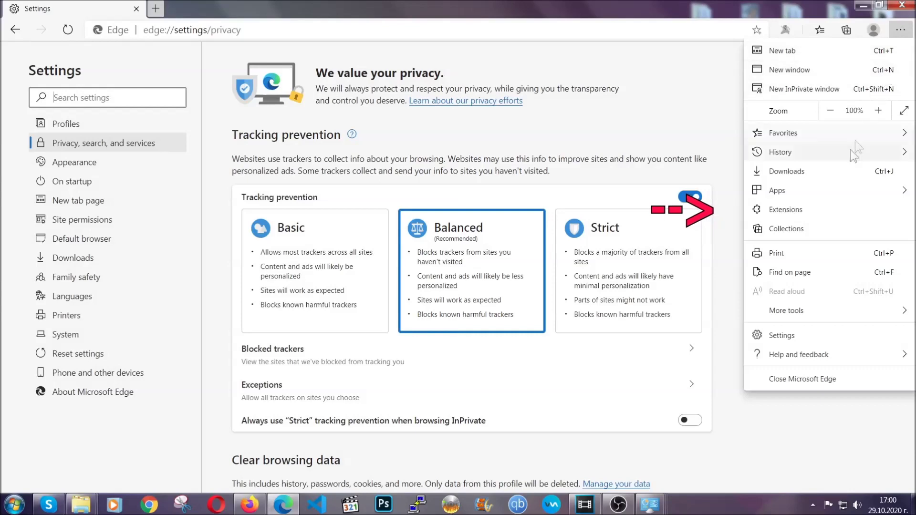
{"action": "left_click", "coordinate": [834, 204]}
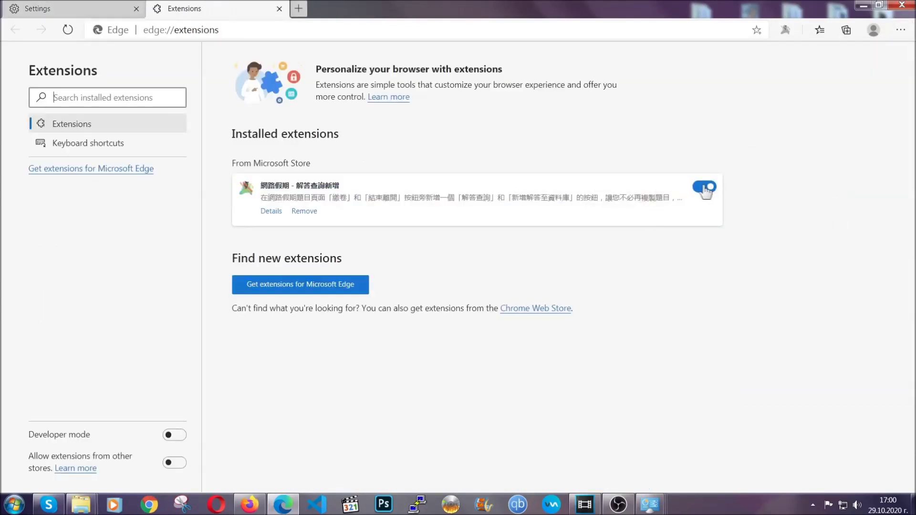
{"action": "left_click", "coordinate": [299, 213]}
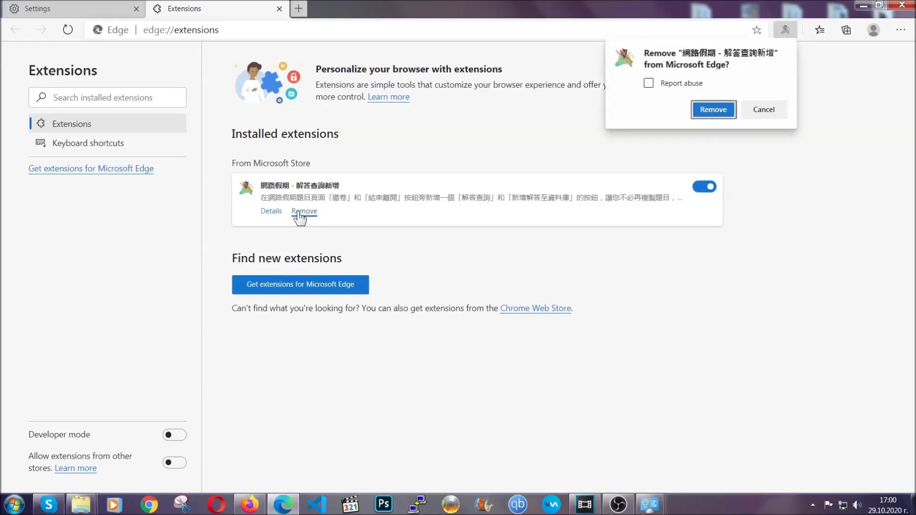
{"action": "left_click", "coordinate": [709, 111]}
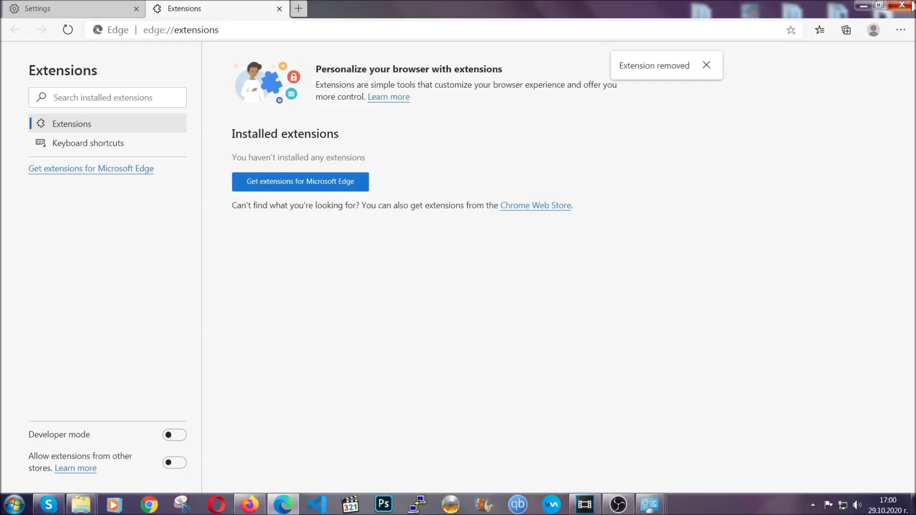
{"action": "left_click", "coordinate": [912, 5]}
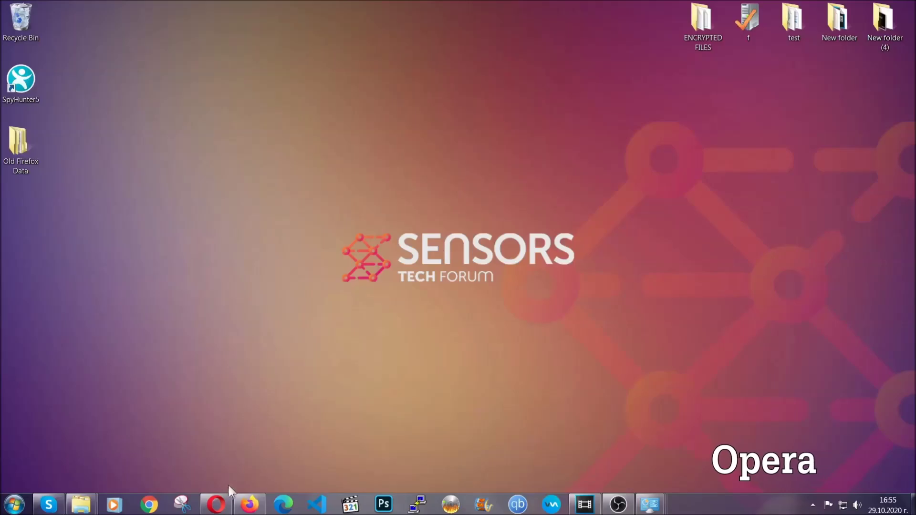
Launch Opera and go to opera://settings/clearBrowserData
{"action": "left_click", "coordinate": [217, 502]}
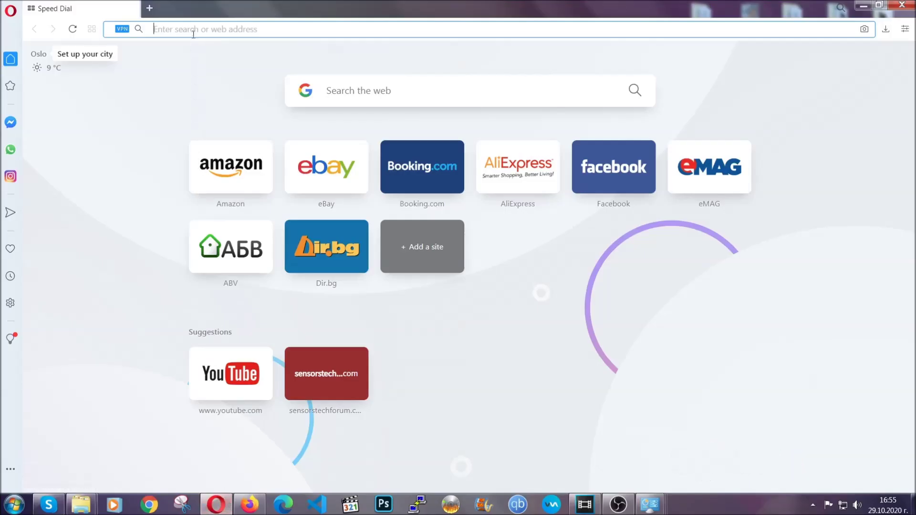
{"action": "type", "text": "opera"}
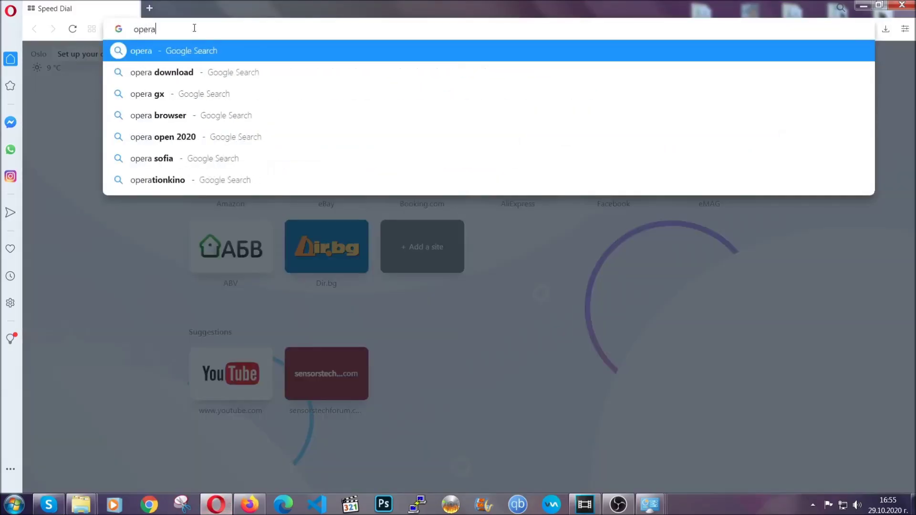
{"action": "type", "text": "://se"}
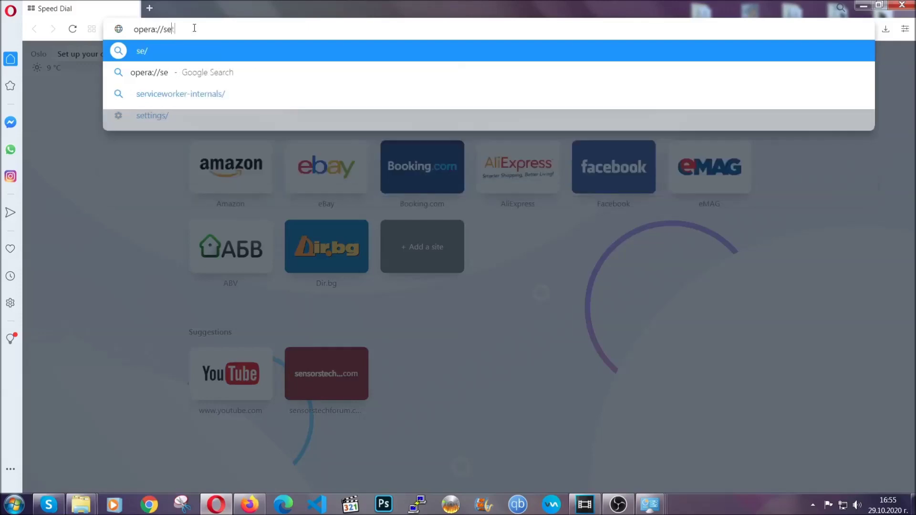
{"action": "type", "text": "ttings/clearBrr"}
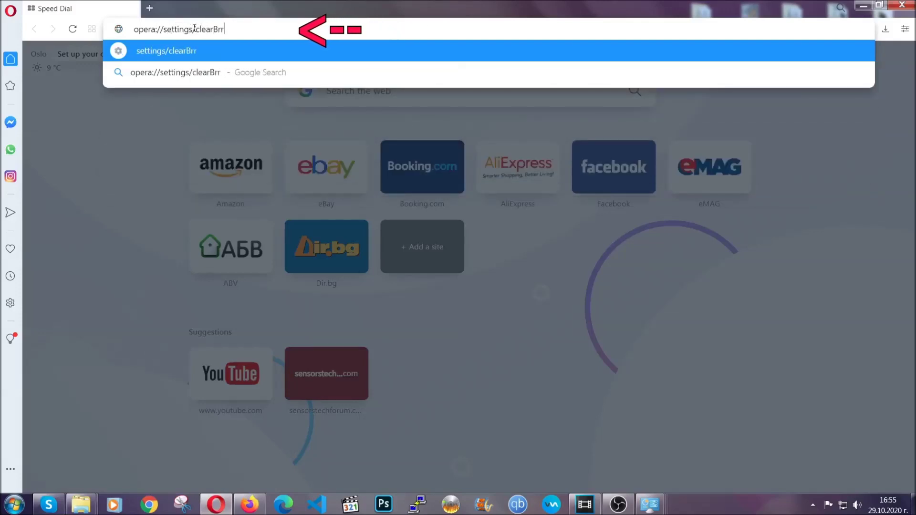
{"action": "key", "text": "BackSpace"}
{"action": "type", "text": "owserD"}
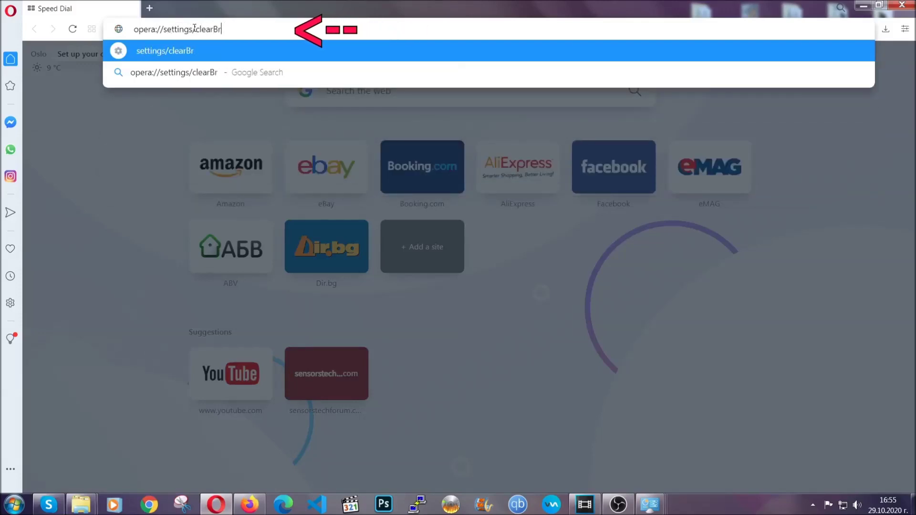
{"action": "type", "text": "ata"}
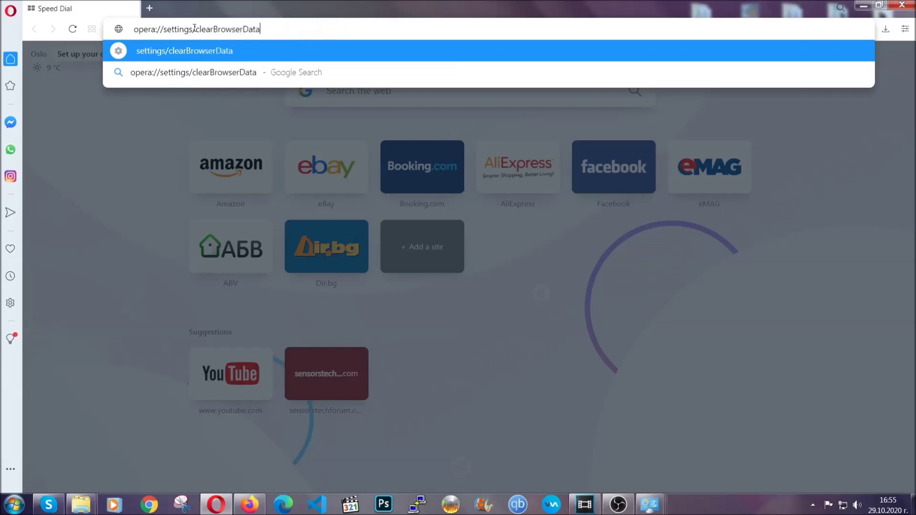
{"action": "key", "text": "Return"}
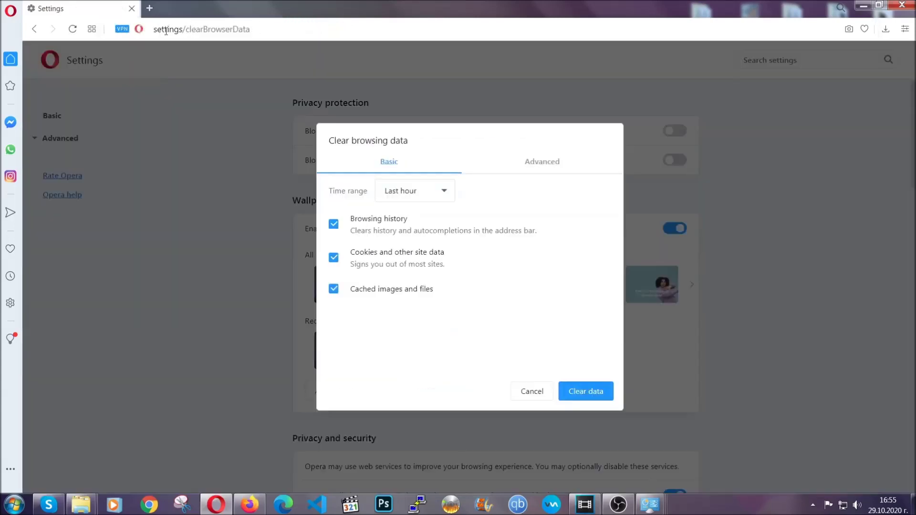
In Opera's Advanced clearing, choose All time, add Site Settings, and clear the data, leaving passwords unchecked
{"action": "left_click", "coordinate": [540, 166]}
{"action": "left_click", "coordinate": [450, 188]}
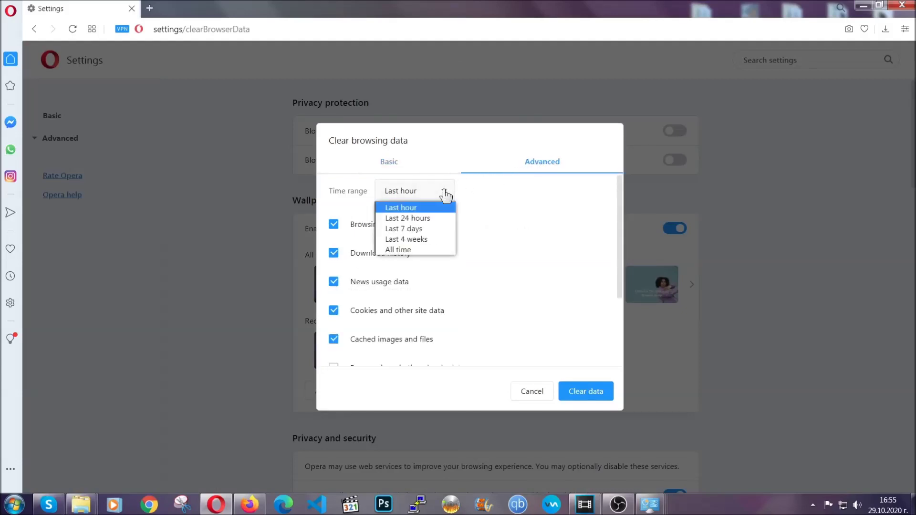
{"action": "left_click", "coordinate": [413, 249]}
{"action": "scroll", "coordinate": [418, 256], "scroll_direction": "down", "scroll_amount": 3}
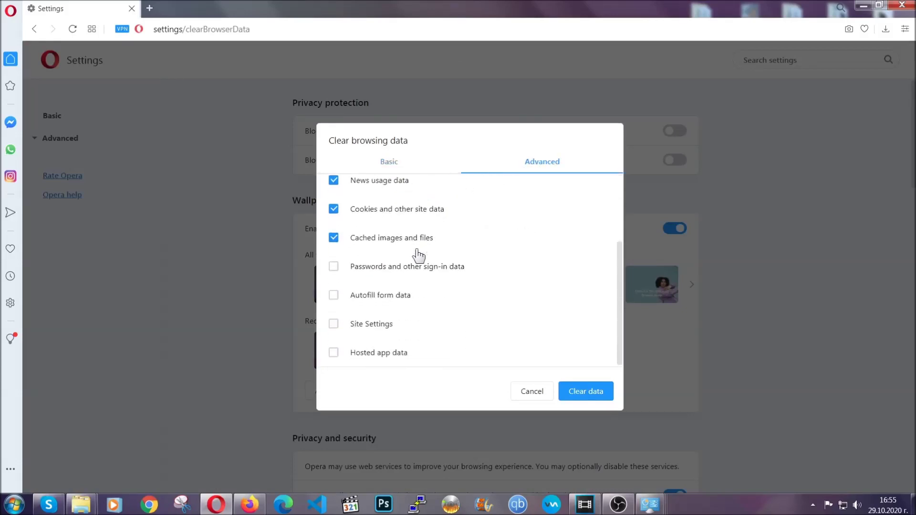
{"action": "left_click", "coordinate": [376, 327]}
{"action": "left_click", "coordinate": [583, 393]}
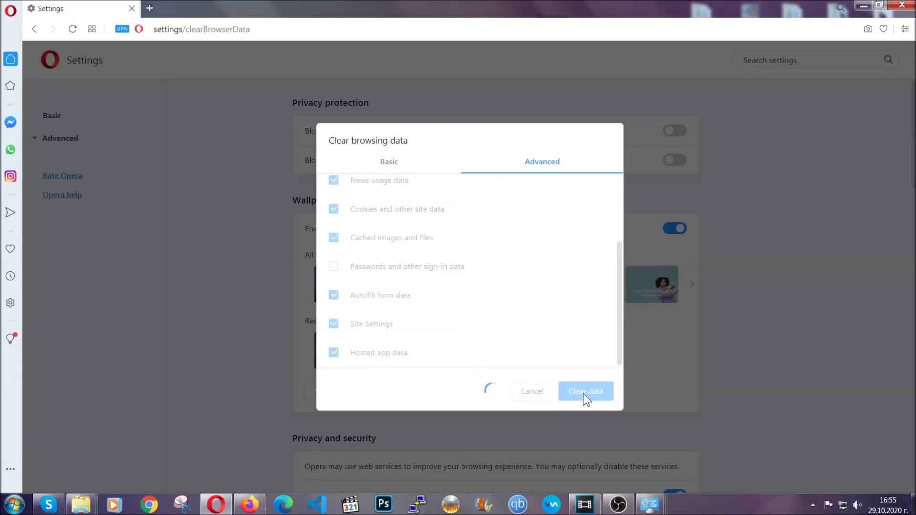